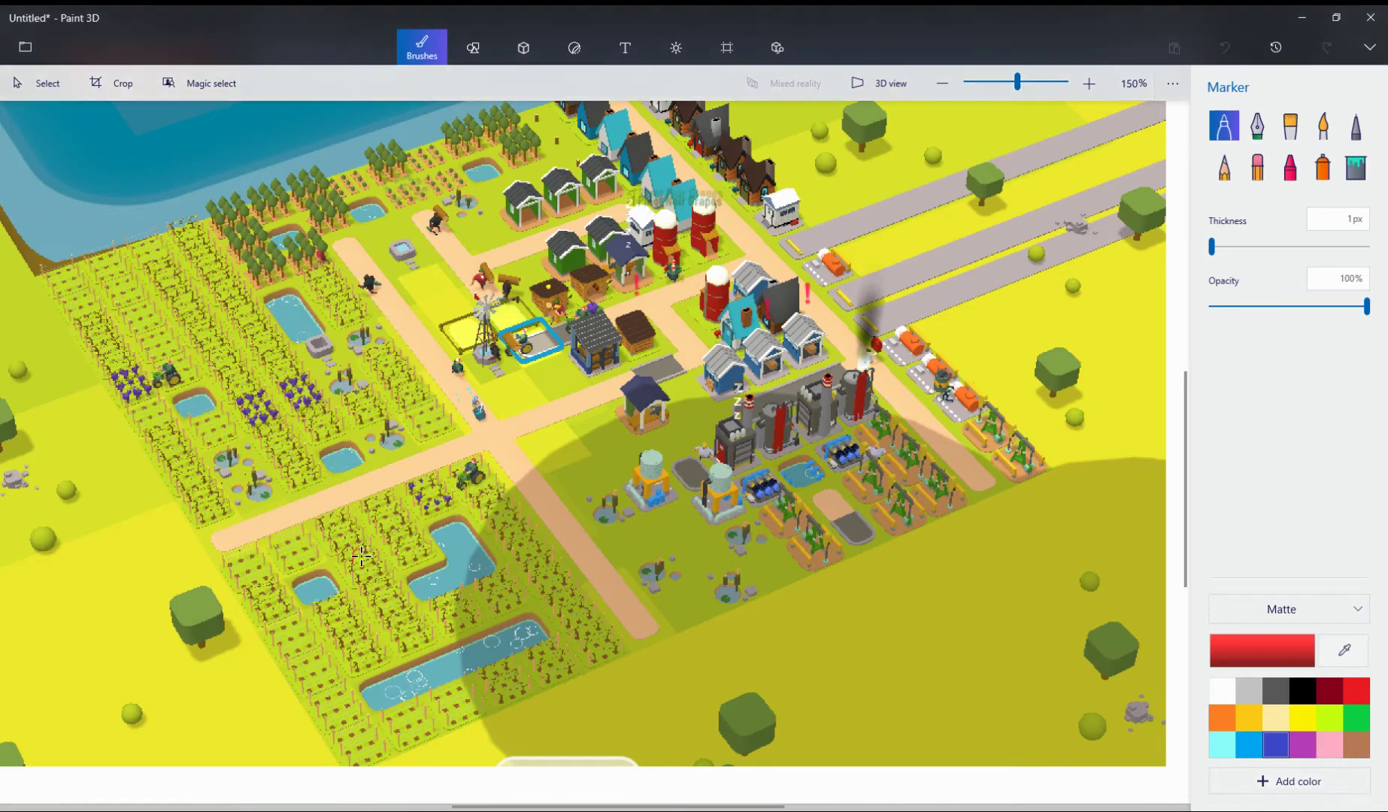
Mark the L-shaped pond and the crops around it in the lower field with red marker strokes and crosses
mouse_move(358, 550)
mouse_down()
mouse_move(362, 573)
mouse_move(413, 560)
mouse_up()
mouse_move(407, 568)
mouse_down()
mouse_move(441, 582)
mouse_move(410, 617)
mouse_up()
mouse_move(449, 559)
mouse_down()
mouse_move(469, 574)
mouse_move(454, 574)
mouse_move(458, 543)
mouse_move(444, 548)
mouse_move(506, 493)
mouse_move(468, 536)
mouse_move(419, 542)
mouse_move(432, 579)
mouse_move(448, 542)
mouse_move(407, 535)
mouse_up()
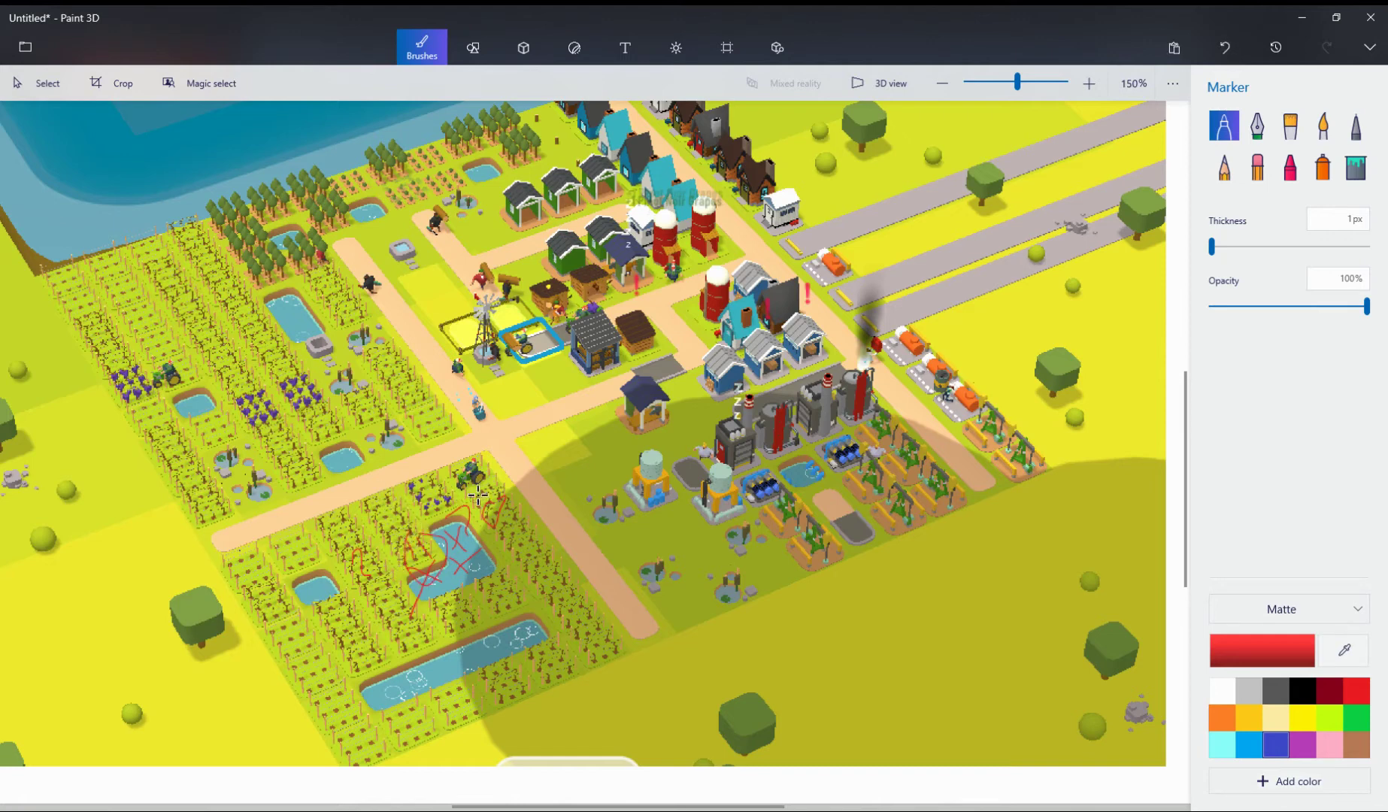
mouse_move(474, 499)
mouse_down()
mouse_move(455, 475)
mouse_move(388, 504)
mouse_move(396, 517)
mouse_move(379, 521)
mouse_move(407, 573)
mouse_move(402, 553)
mouse_up()
mouse_move(323, 580)
mouse_down()
mouse_move(294, 553)
mouse_move(375, 514)
mouse_up()
drag(481, 504, 487, 525)
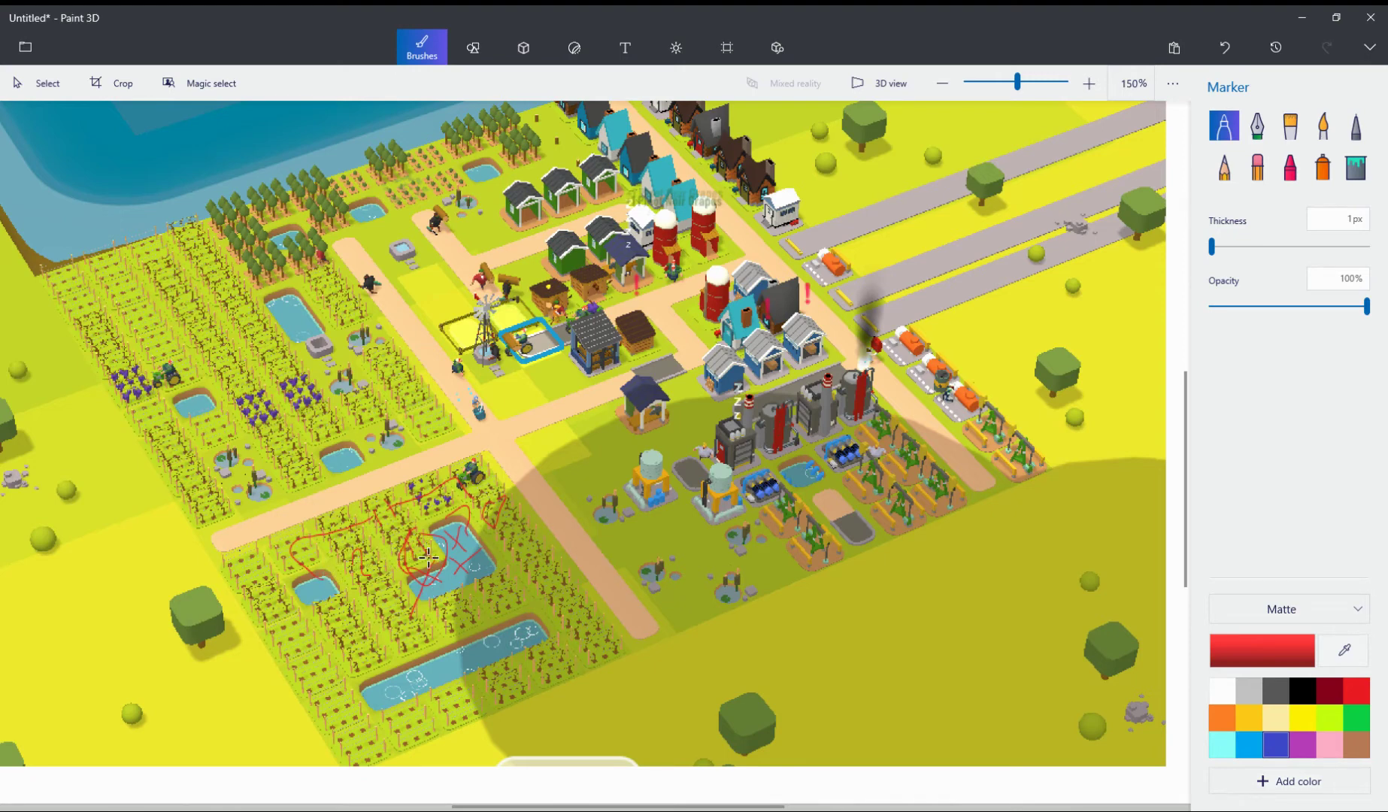
Trace red loops over the upper crop field, the farmyard and the water towers, and undo all the red strokes
mouse_move(297, 325)
mouse_down()
mouse_move(269, 345)
mouse_move(387, 500)
mouse_move(353, 385)
mouse_move(333, 384)
mouse_up()
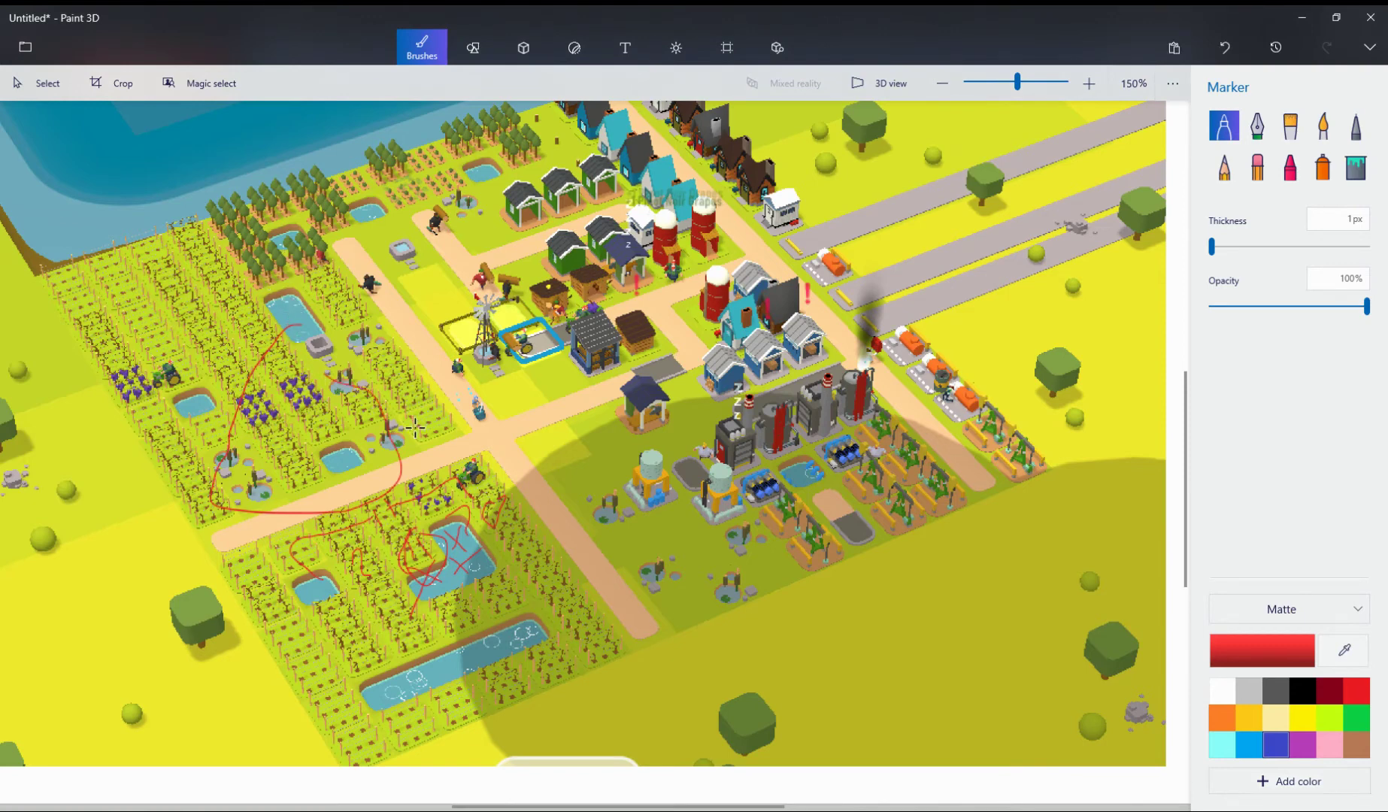
mouse_move(611, 410)
mouse_down()
mouse_move(558, 436)
mouse_move(679, 584)
mouse_move(685, 521)
mouse_move(651, 425)
mouse_move(690, 410)
mouse_move(571, 429)
mouse_move(429, 284)
mouse_move(482, 282)
mouse_move(542, 252)
mouse_move(463, 235)
mouse_up()
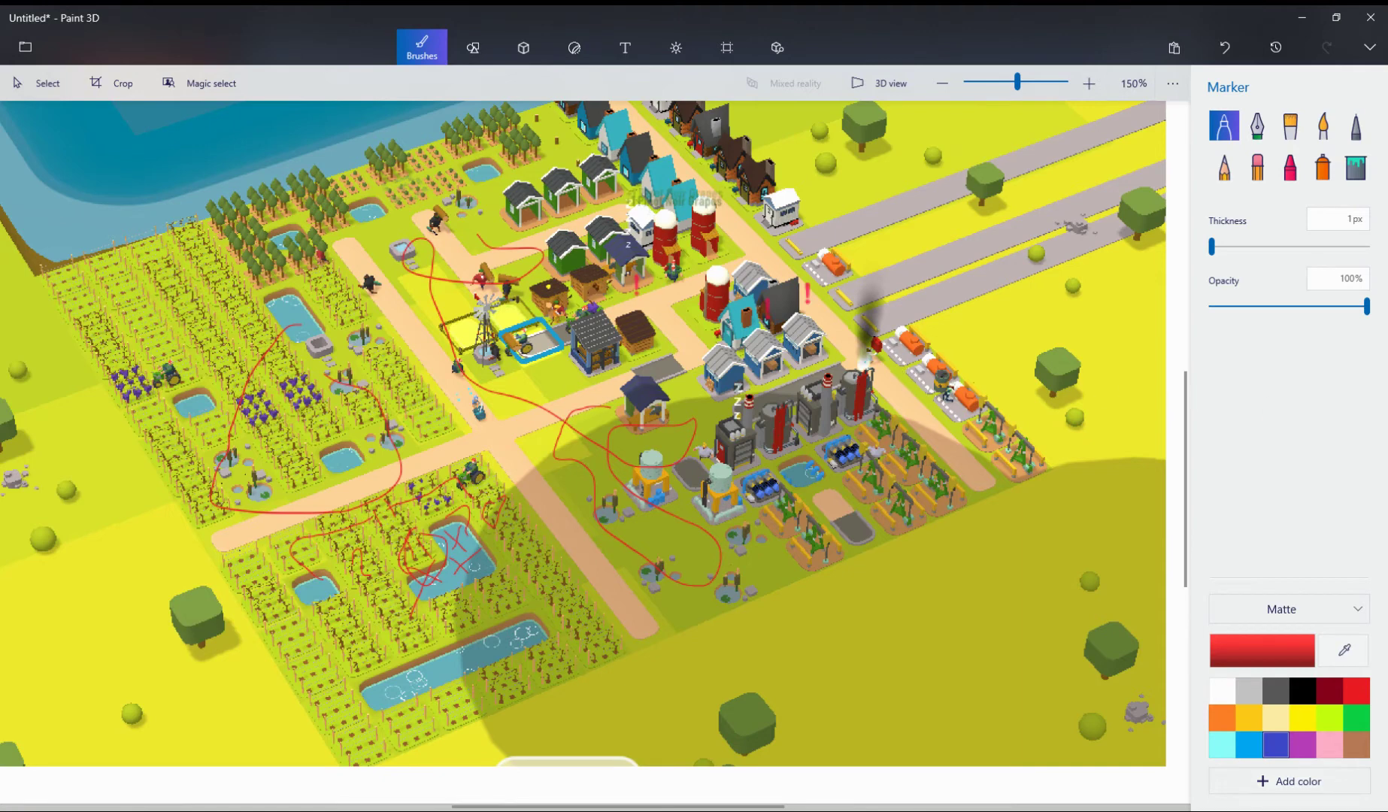
key(ctrl+z)
key(ctrl+z)
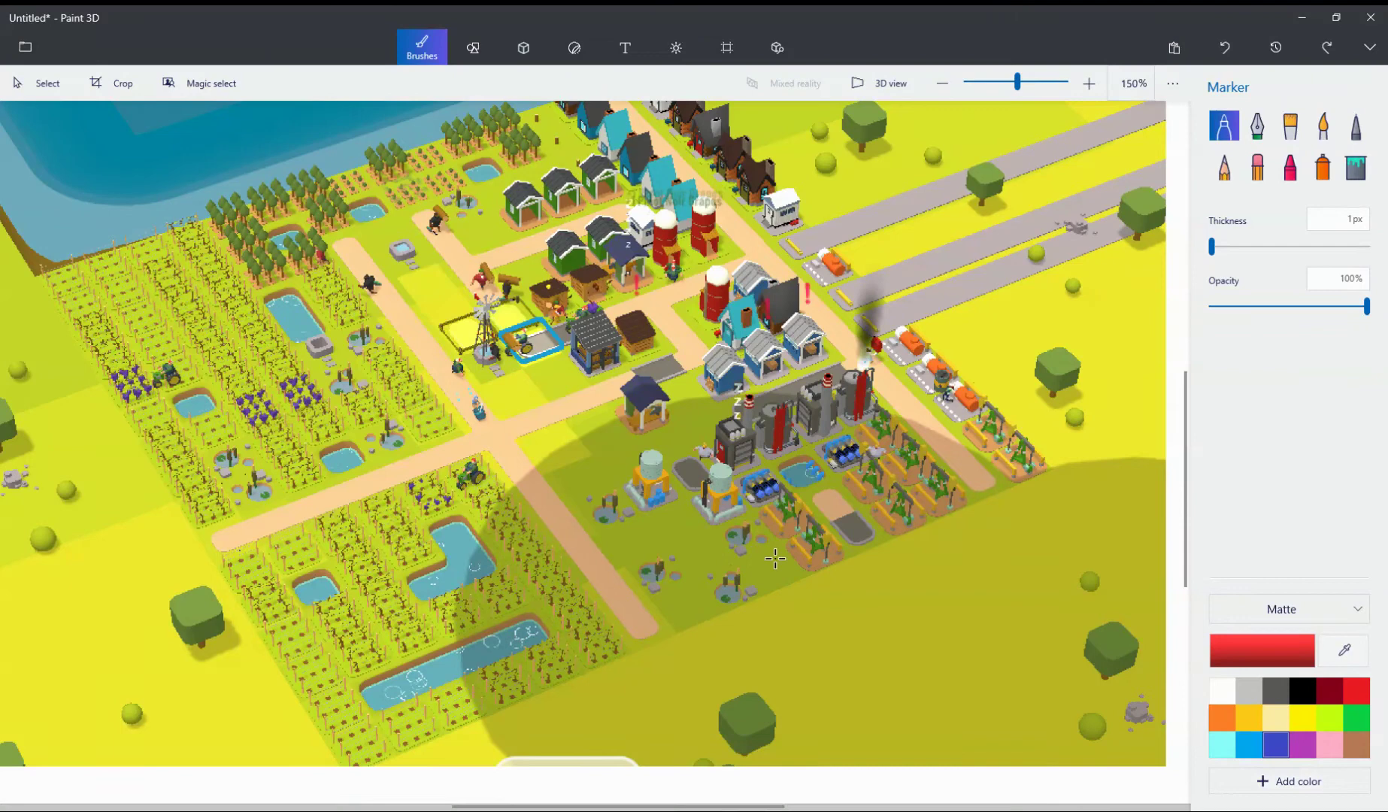
Circle the two water towers, the empty spot between them, the nearby factory corner and the blue-roofed building in red
mouse_move(657, 459)
mouse_down()
mouse_move(622, 510)
mouse_move(663, 485)
mouse_move(670, 475)
mouse_move(647, 503)
mouse_move(607, 498)
mouse_move(609, 518)
mouse_up()
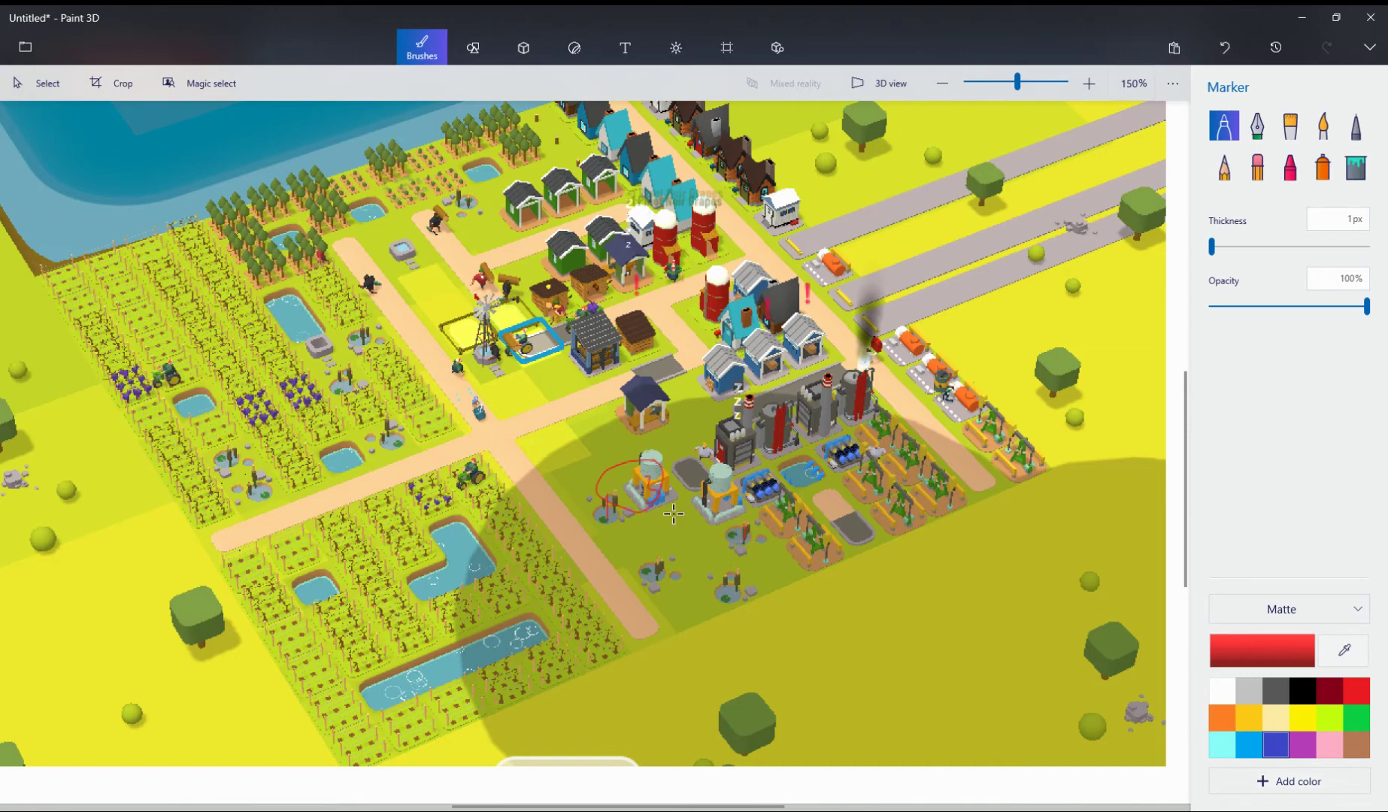
mouse_move(674, 513)
mouse_down()
mouse_move(683, 527)
mouse_move(676, 512)
mouse_up()
mouse_move(630, 514)
mouse_down()
mouse_move(641, 495)
mouse_move(730, 536)
mouse_move(715, 506)
mouse_move(728, 516)
mouse_move(733, 496)
mouse_move(706, 519)
mouse_move(693, 493)
mouse_up()
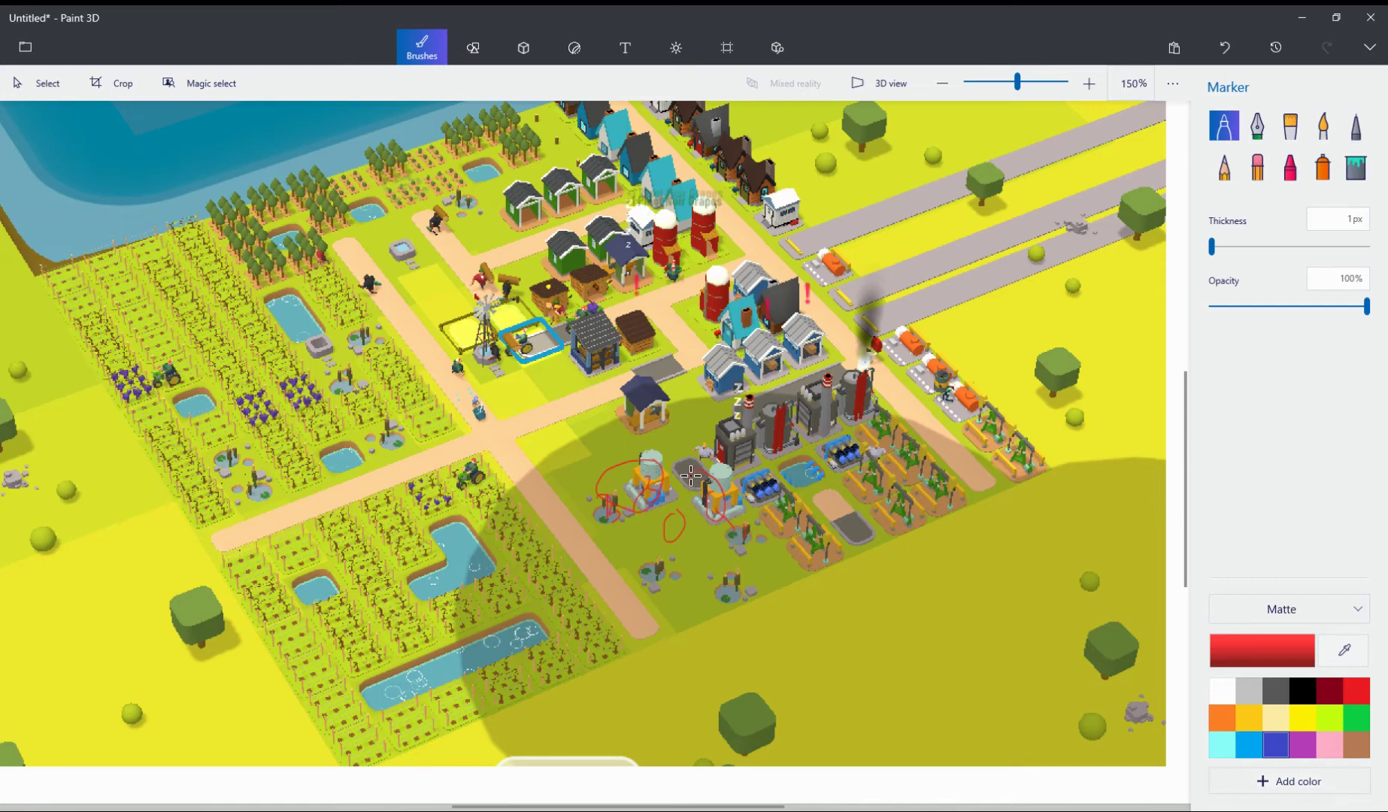
mouse_move(693, 458)
mouse_down()
mouse_move(676, 504)
mouse_move(696, 462)
mouse_move(688, 429)
mouse_move(714, 431)
mouse_move(707, 451)
mouse_move(742, 450)
mouse_up()
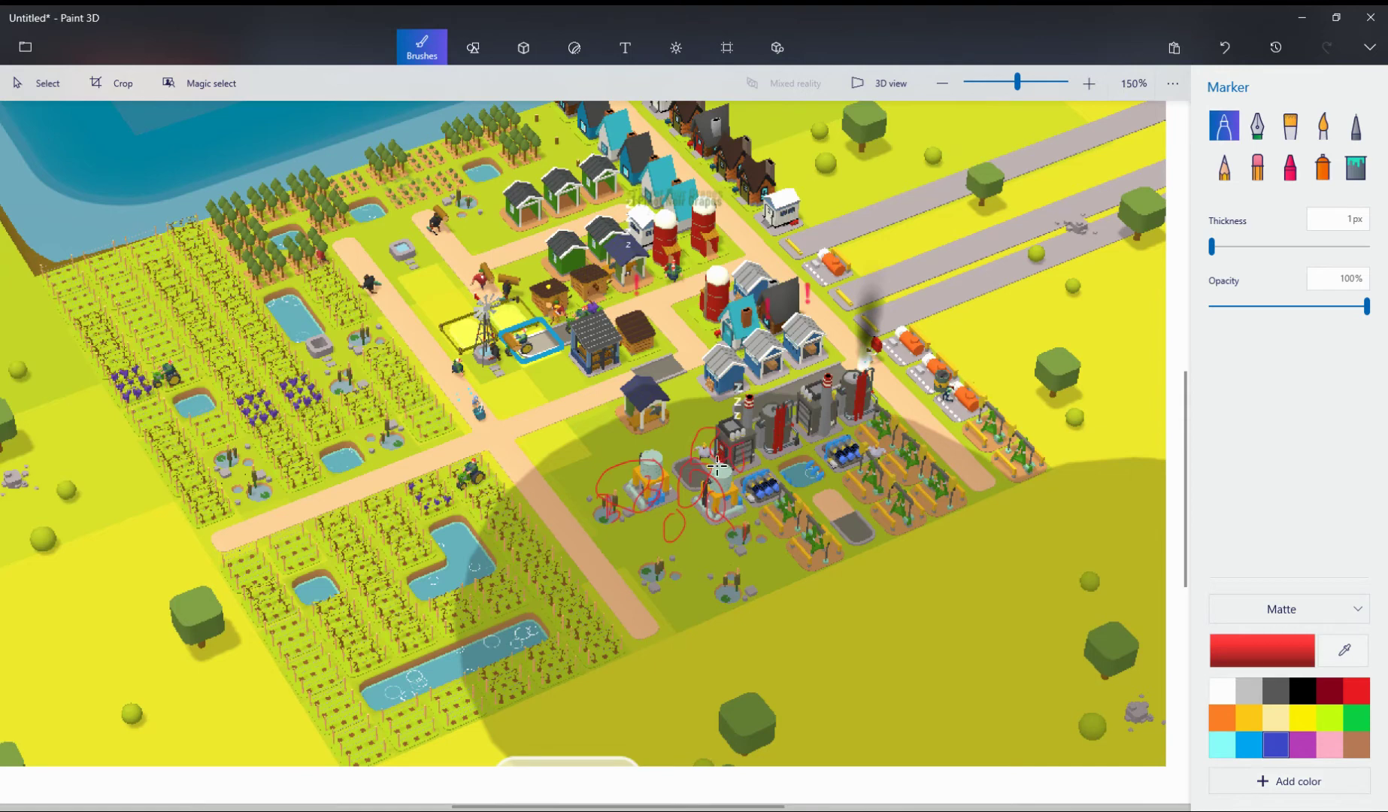
mouse_move(656, 393)
mouse_down()
mouse_move(613, 421)
mouse_move(655, 396)
mouse_move(642, 389)
mouse_up()
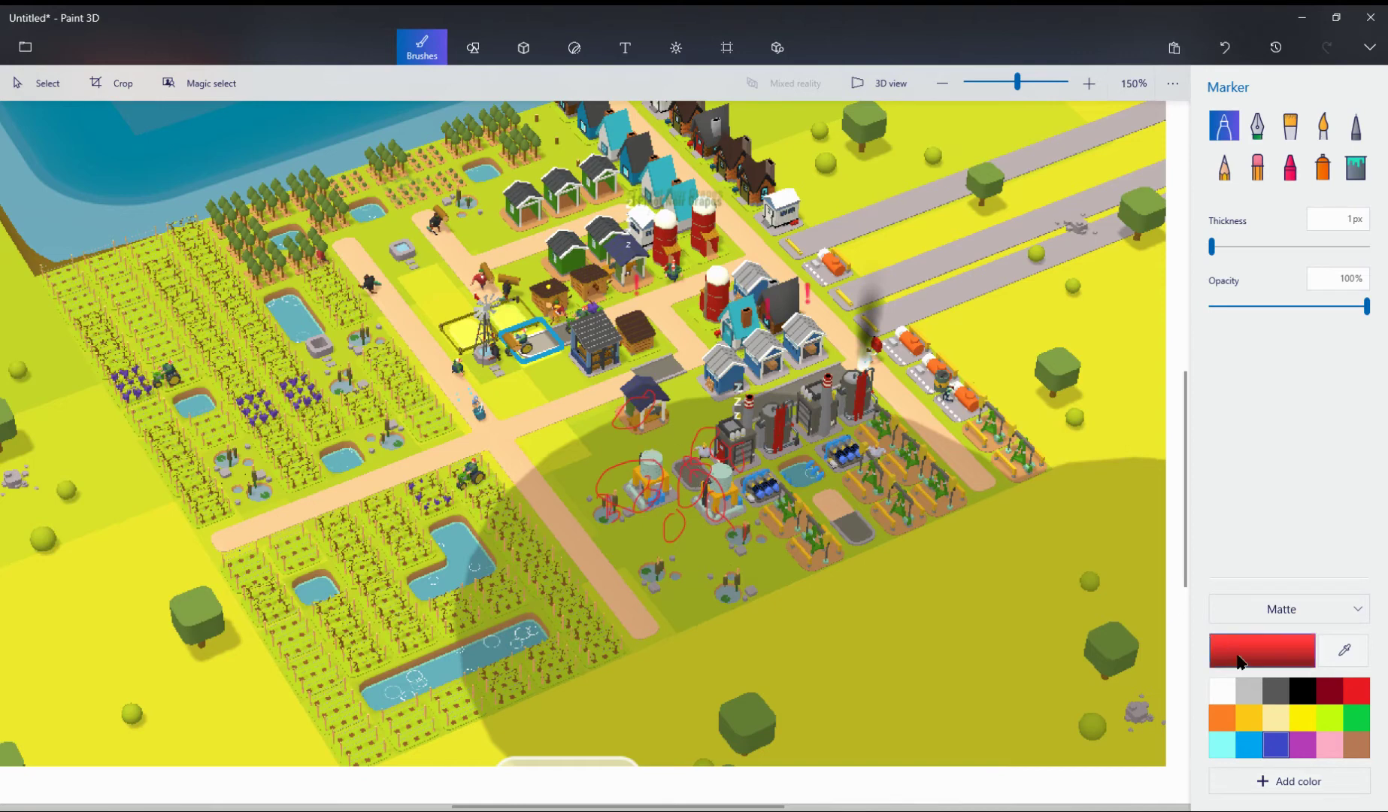
Draw black marker lines linking the blue-roofed building to the water towers, and circle the blue tanks beside them
click(1302, 690)
mouse_move(636, 406)
mouse_down()
mouse_move(680, 451)
mouse_move(680, 435)
mouse_move(671, 469)
mouse_move(703, 480)
mouse_move(687, 455)
mouse_move(693, 472)
mouse_up()
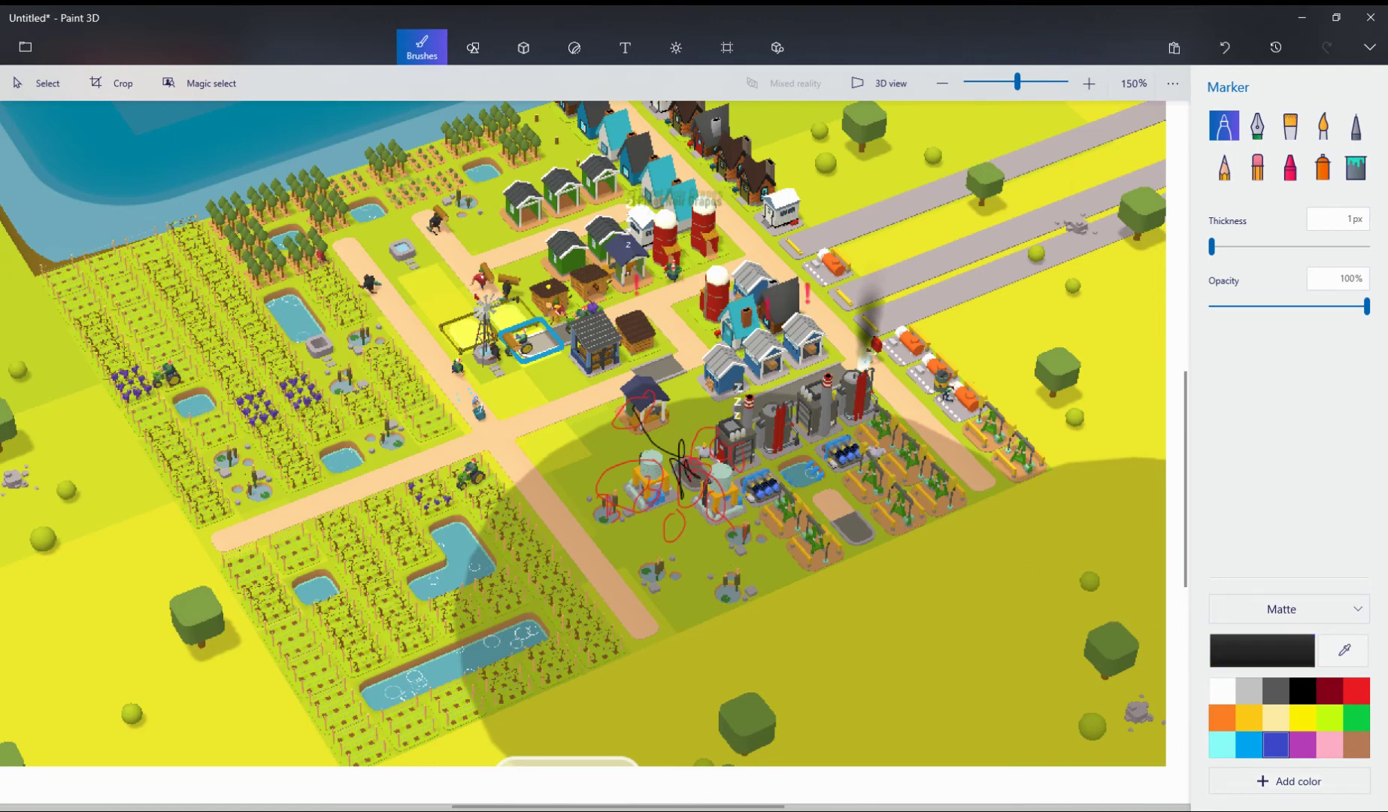
mouse_move(718, 464)
mouse_down()
mouse_move(760, 510)
mouse_move(779, 481)
mouse_move(755, 486)
mouse_move(771, 481)
mouse_move(754, 513)
mouse_up()
drag(728, 451, 730, 463)
scroll(727, 475, up, 2)
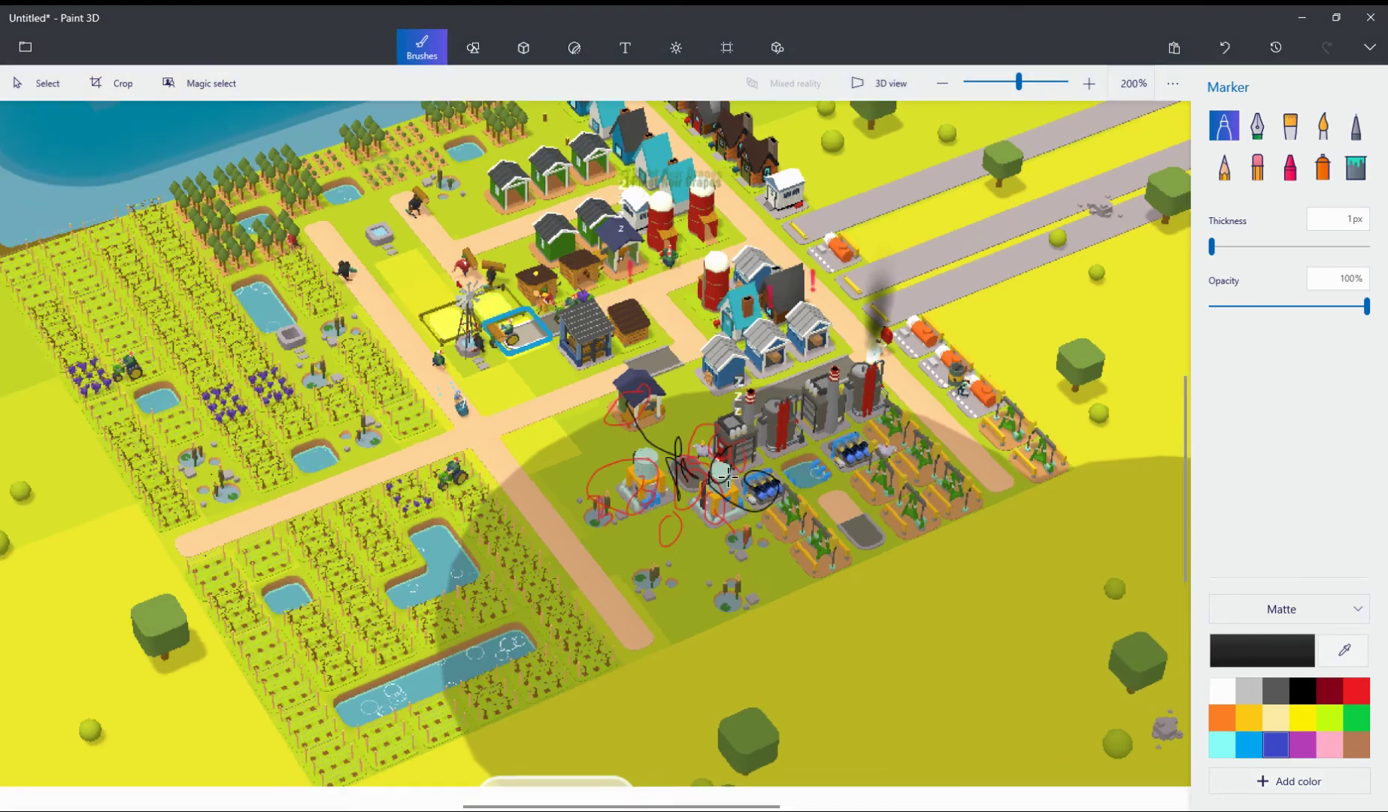
scroll(726, 475, down, 2)
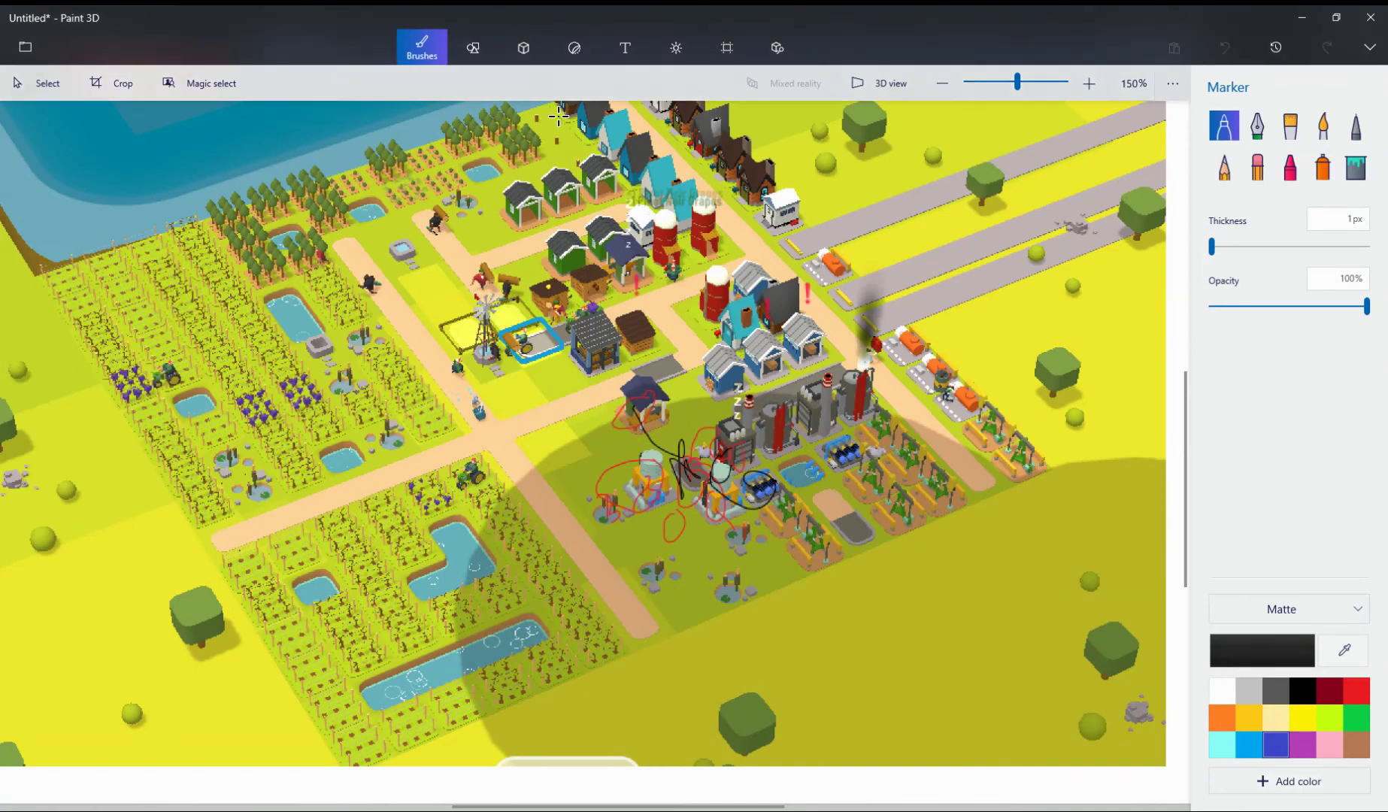
Mark the end house near the lake in black and sketch black loops on the adjacent shoreline
mouse_move(569, 103)
mouse_down()
mouse_move(560, 112)
mouse_move(582, 111)
mouse_up()
scroll(1176, 382, up, 3)
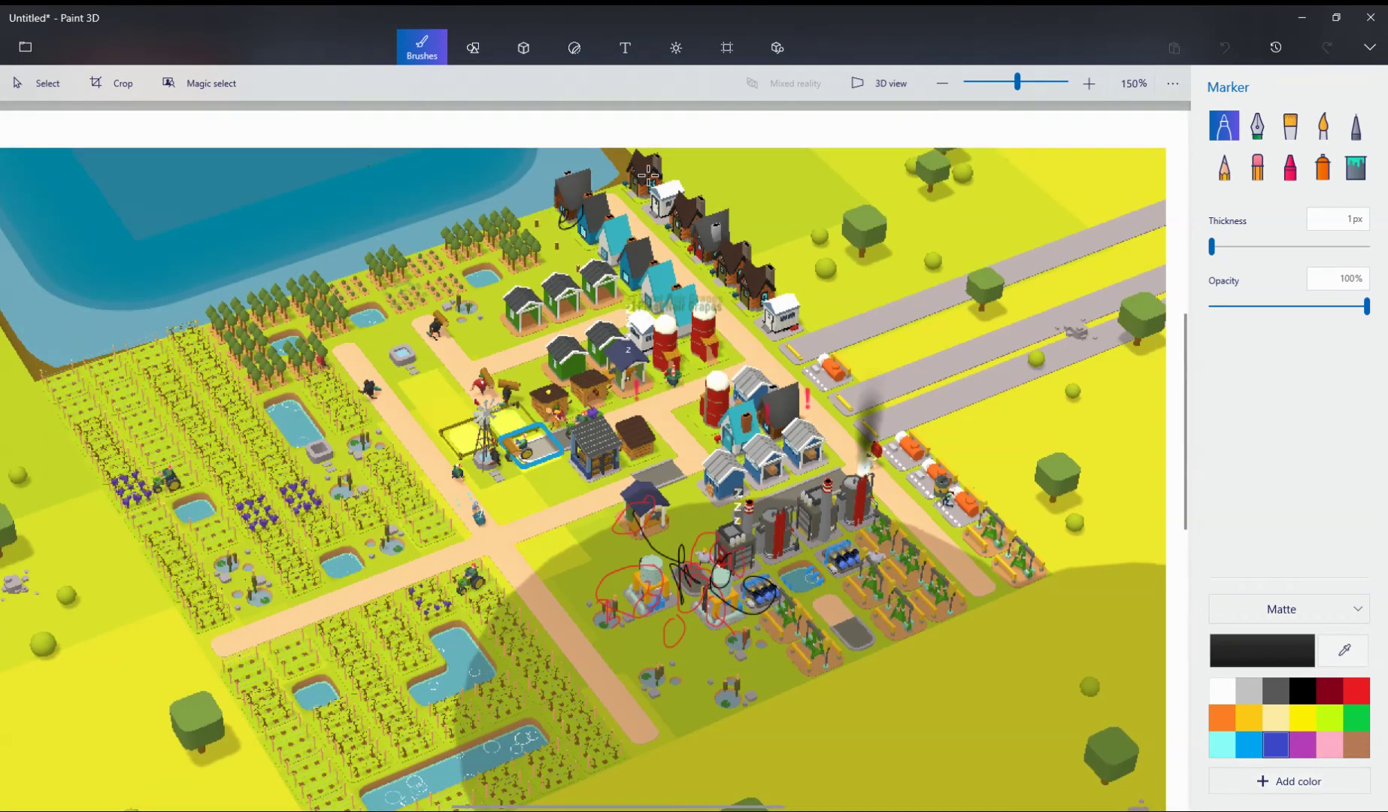
mouse_move(507, 164)
mouse_down()
mouse_move(551, 166)
mouse_move(526, 179)
mouse_move(513, 157)
mouse_move(509, 178)
mouse_move(500, 164)
mouse_move(490, 174)
mouse_move(549, 186)
mouse_up()
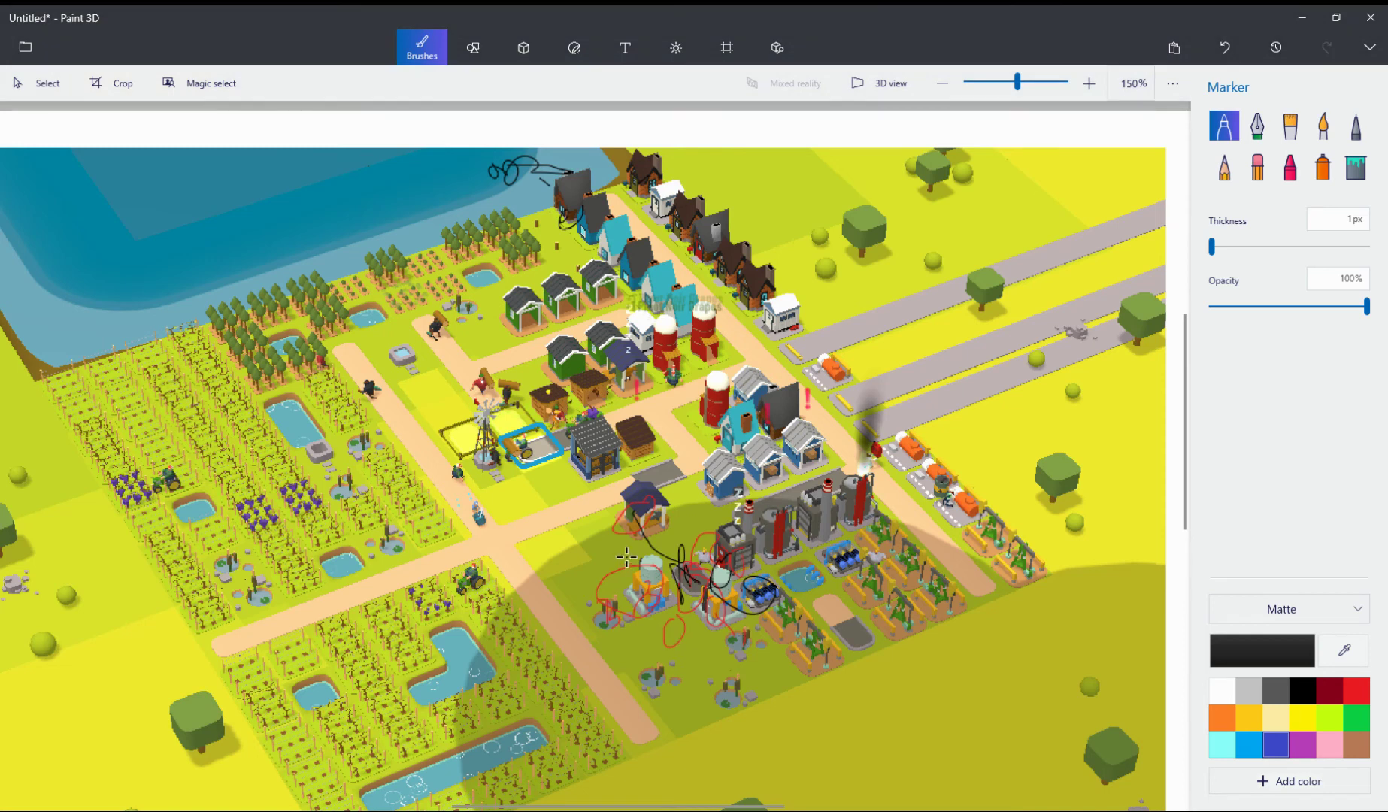
Loop the whole water tower area in black and add an orange marker stroke from the blue-roofed building
mouse_move(634, 535)
mouse_down()
mouse_move(555, 542)
mouse_move(620, 579)
mouse_move(594, 546)
mouse_move(655, 613)
mouse_up()
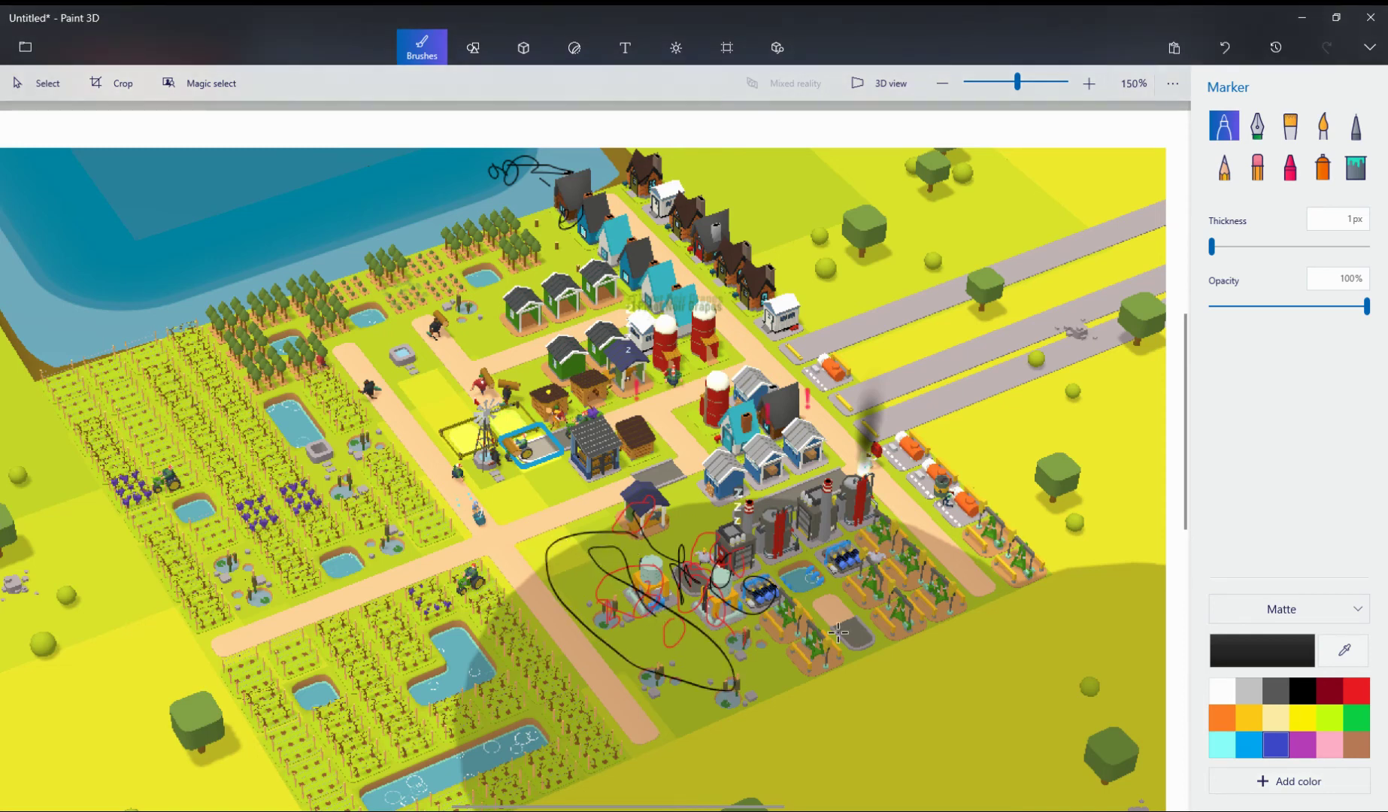
click(1222, 718)
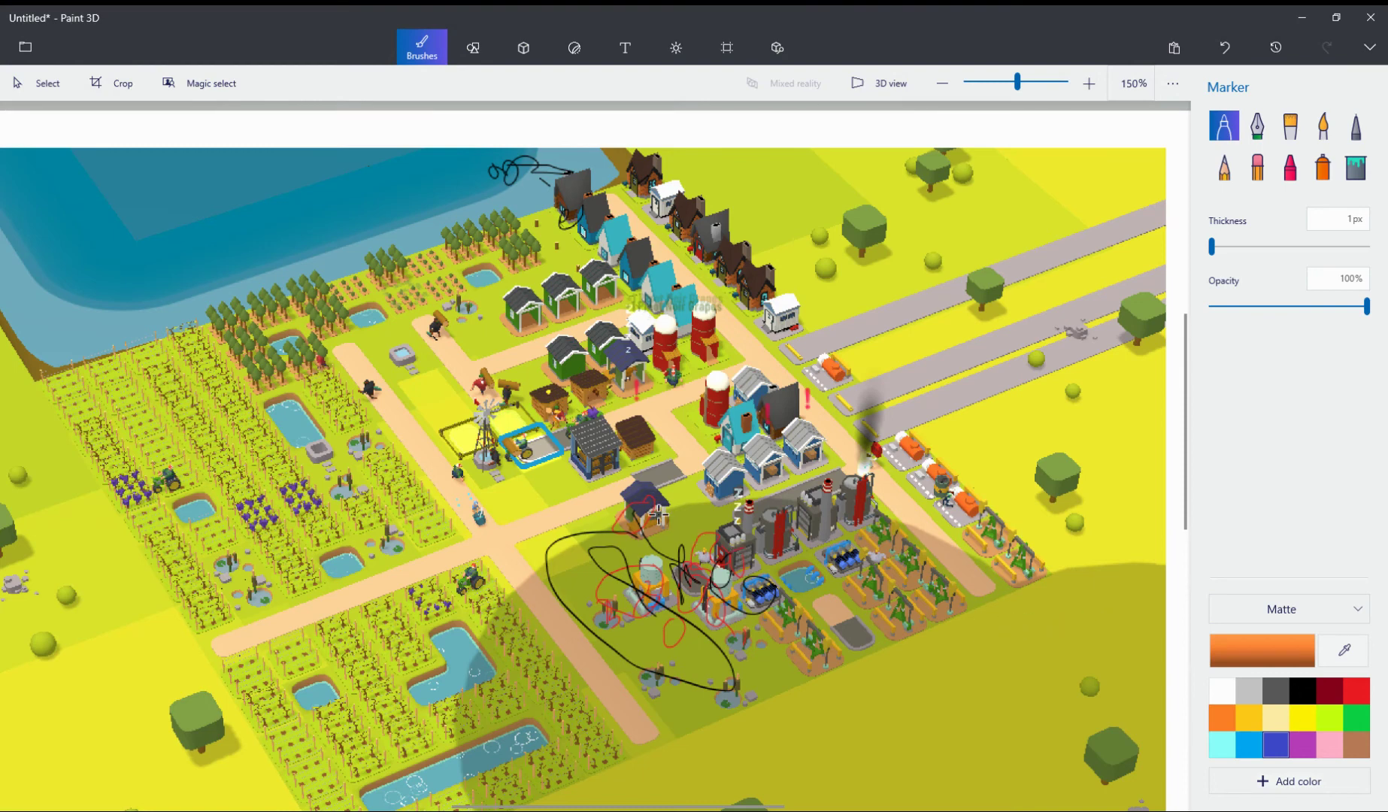
mouse_move(626, 490)
mouse_down()
mouse_move(669, 531)
mouse_move(722, 548)
mouse_move(712, 586)
mouse_up()
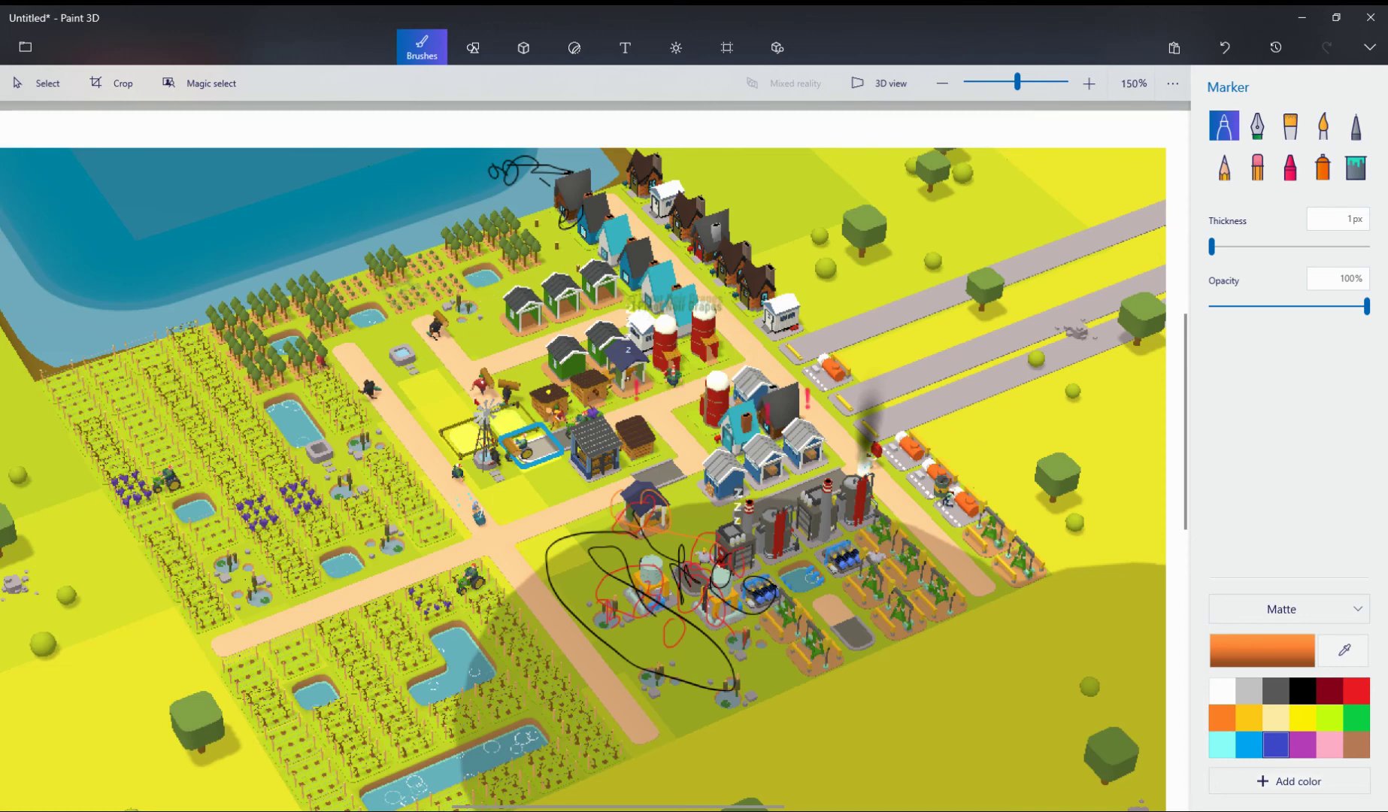
Mark the windmill in light turquoise and draw a turquoise curve from it across the path to the crossroads
click(1222, 745)
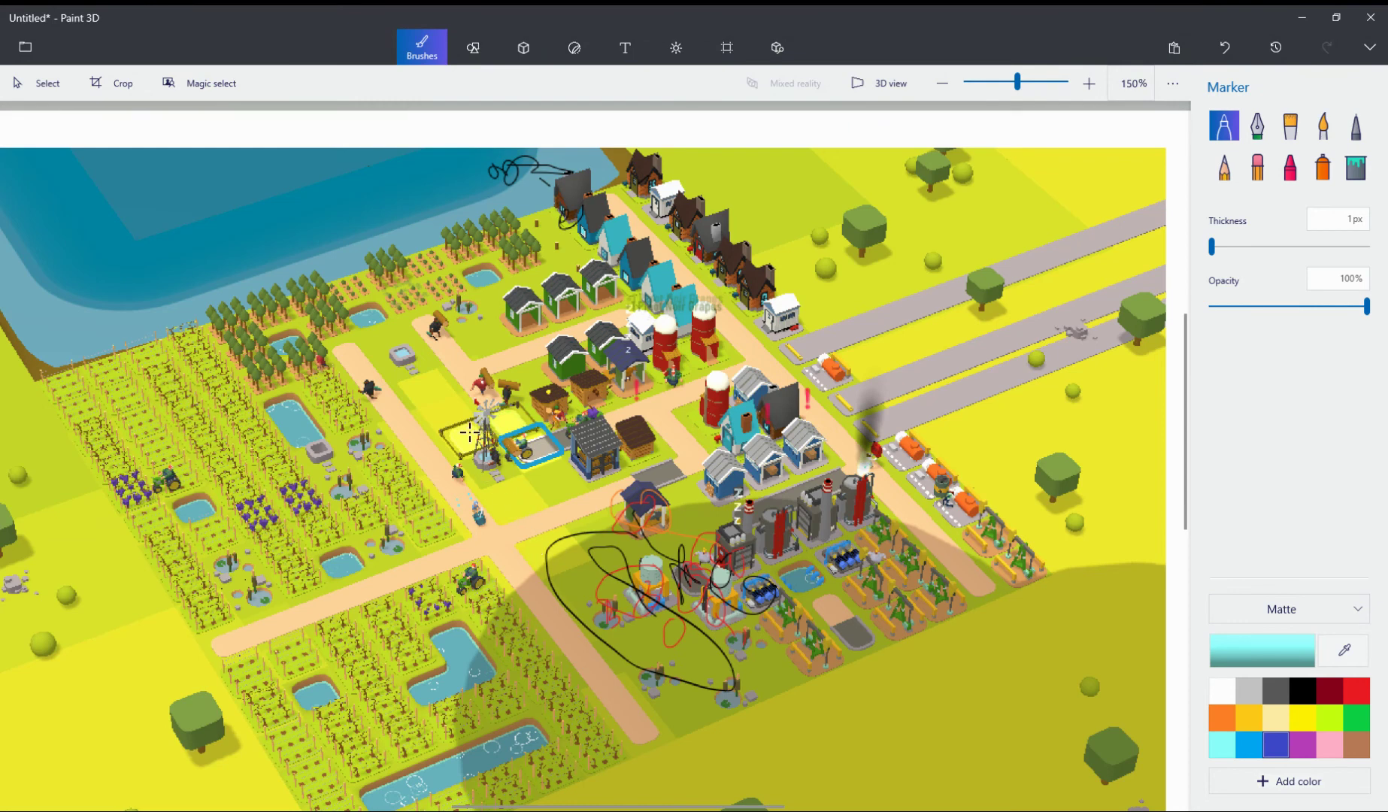
mouse_move(458, 445)
mouse_down()
mouse_move(499, 454)
mouse_move(474, 460)
mouse_move(493, 442)
mouse_up()
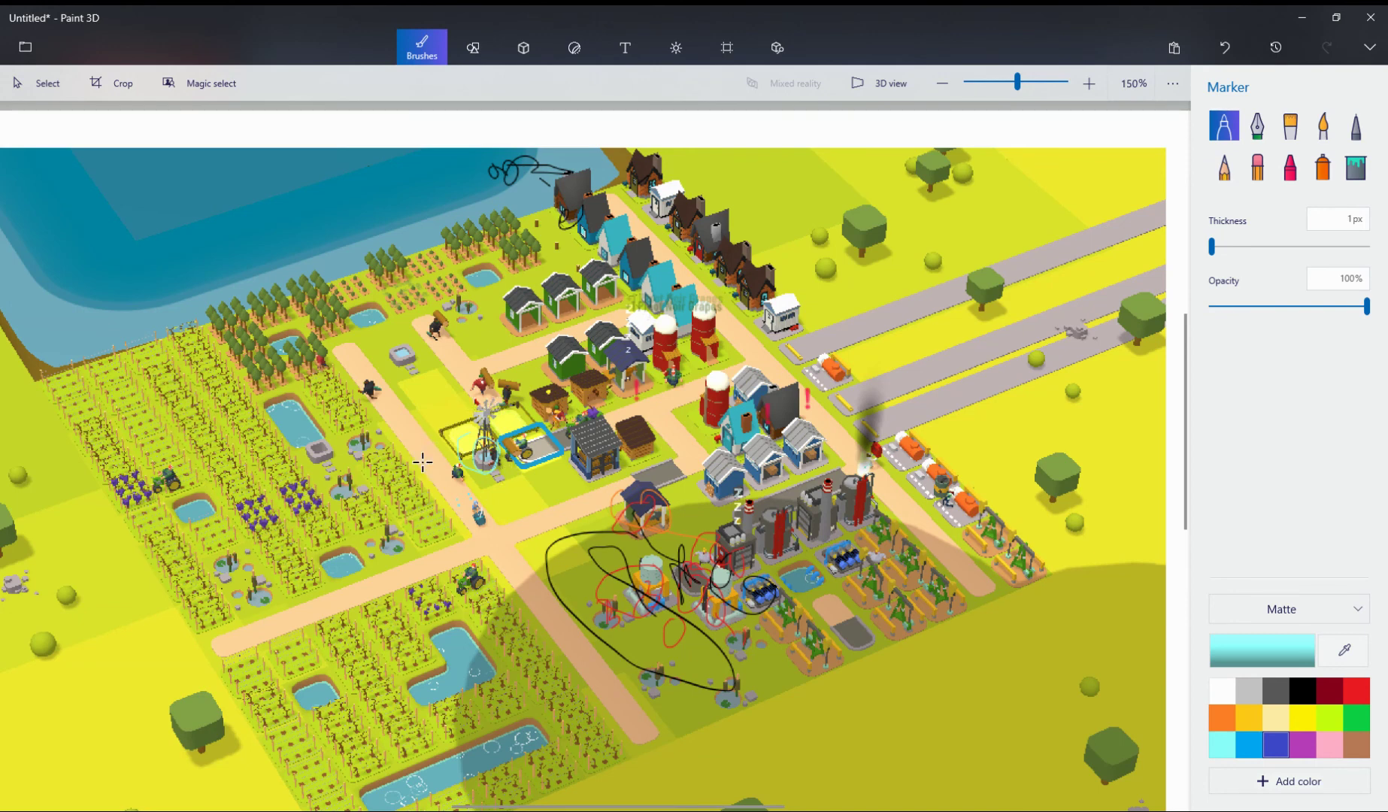
mouse_move(445, 436)
mouse_down()
mouse_move(383, 466)
mouse_move(512, 553)
mouse_up()
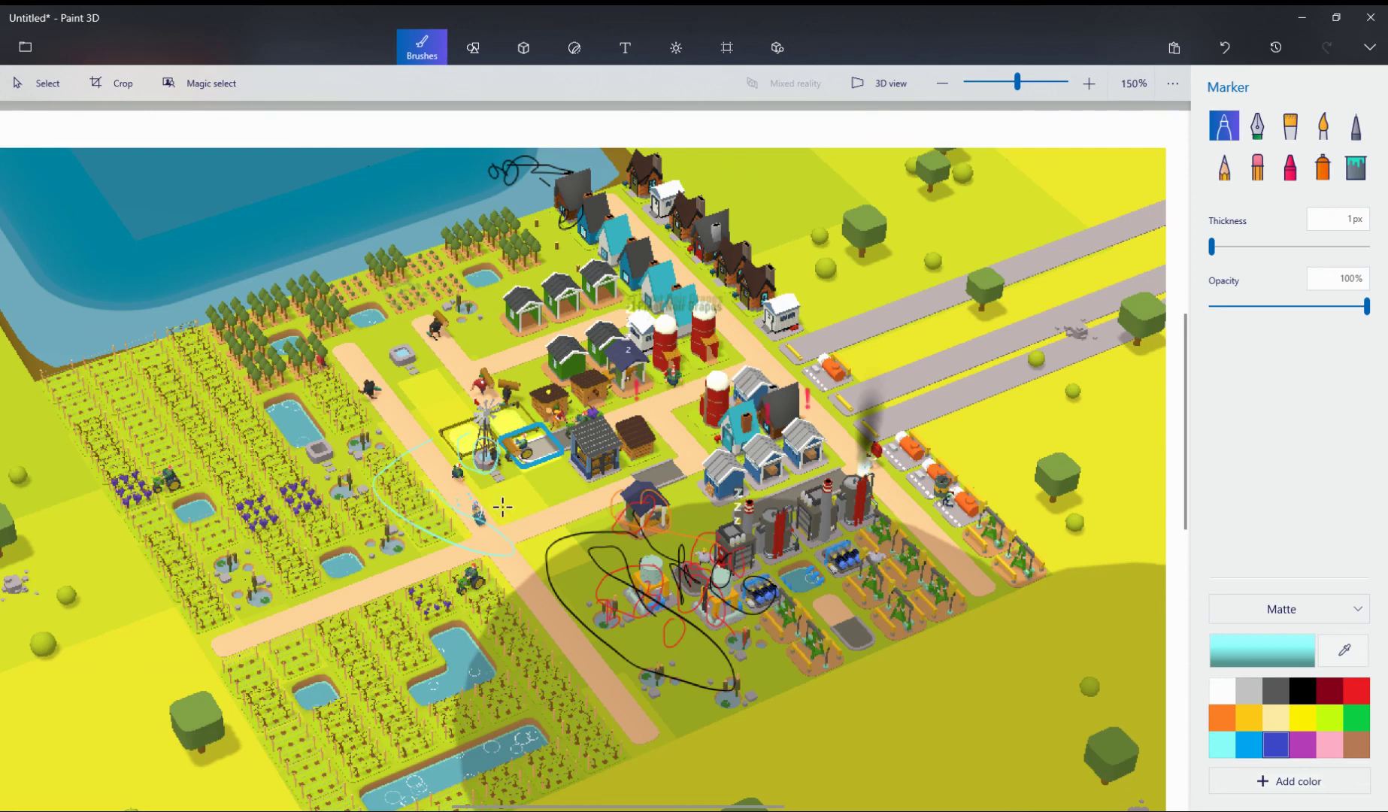